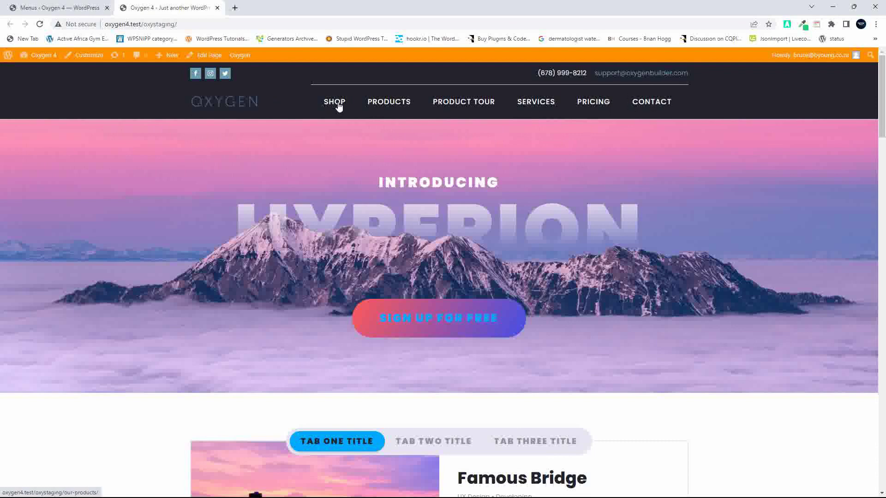
Reload the front page to see icons beside Shop, Products, Product Tour, Services, Pricing and Contact
click(194, 24)
key(Return)
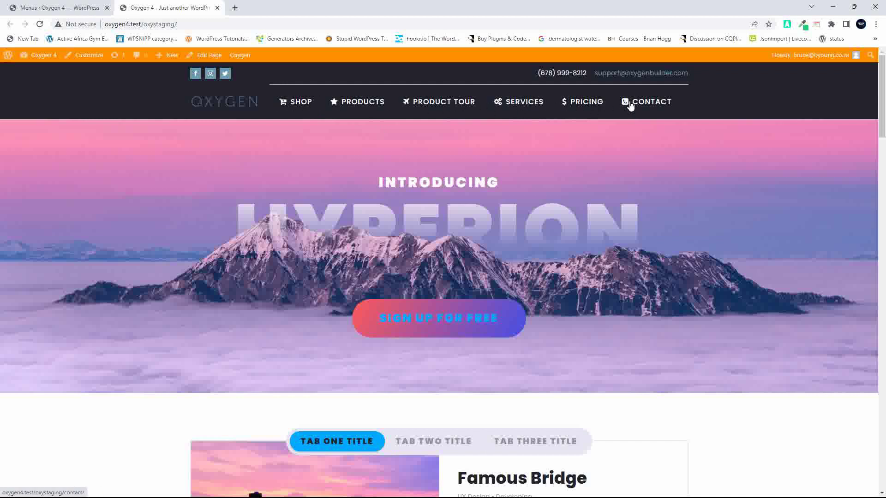
Replace Shop's cart icon with the fa-search magnifier and save the Main menu
click(55, 9)
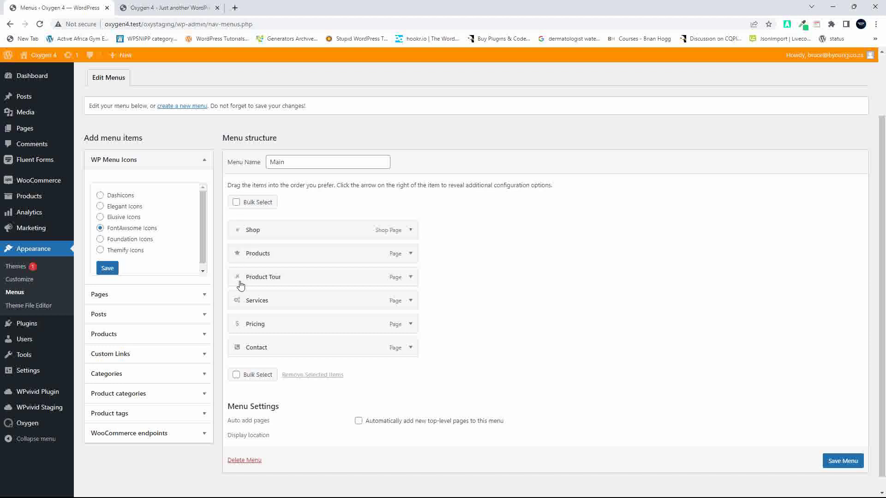
click(238, 233)
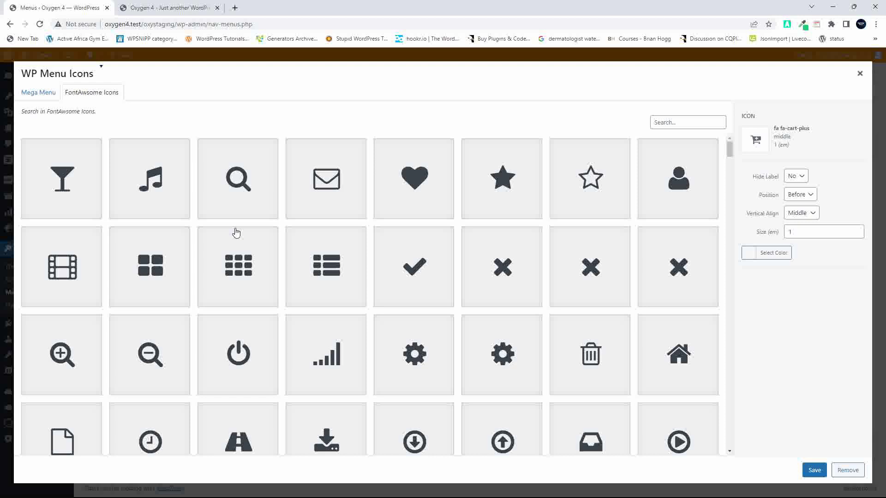
click(253, 203)
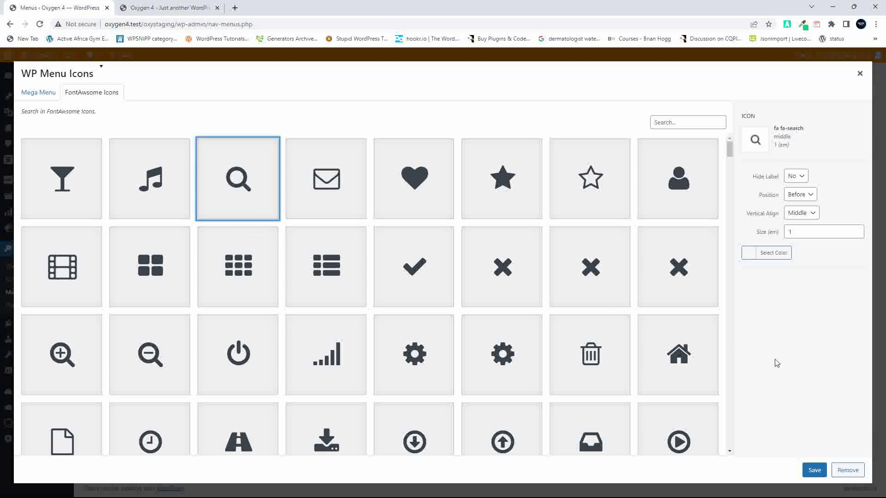
click(814, 470)
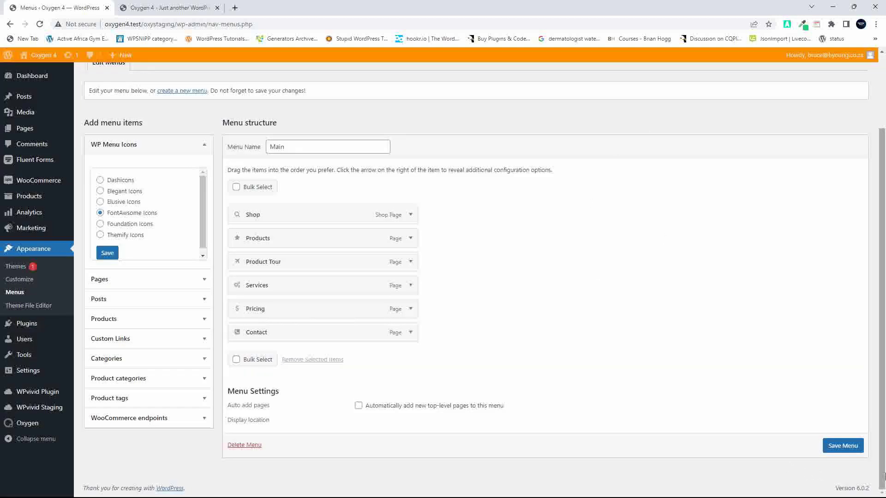
click(842, 446)
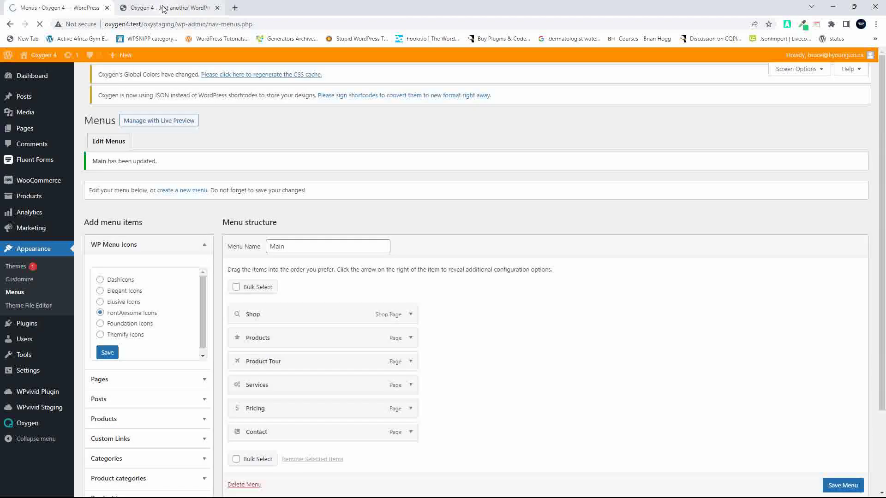
Reload the front page to confirm SHOP's magnifier icon, then return to the Menus editor
click(165, 8)
click(40, 24)
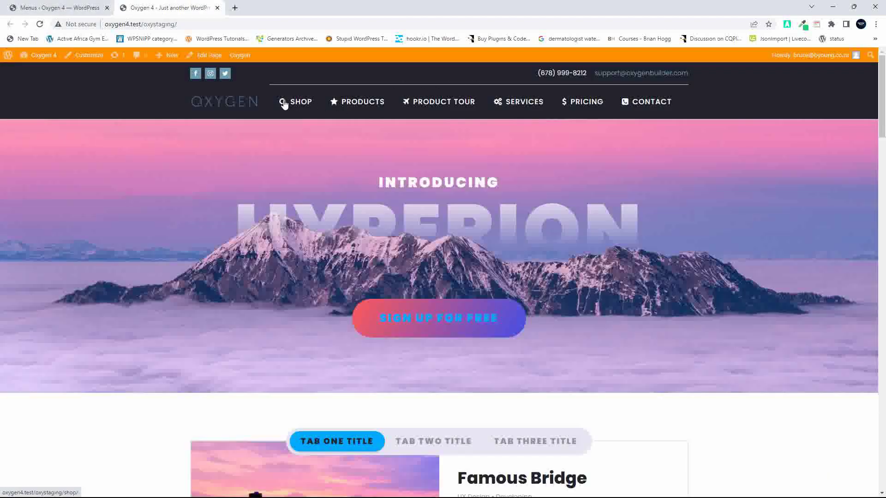
click(54, 8)
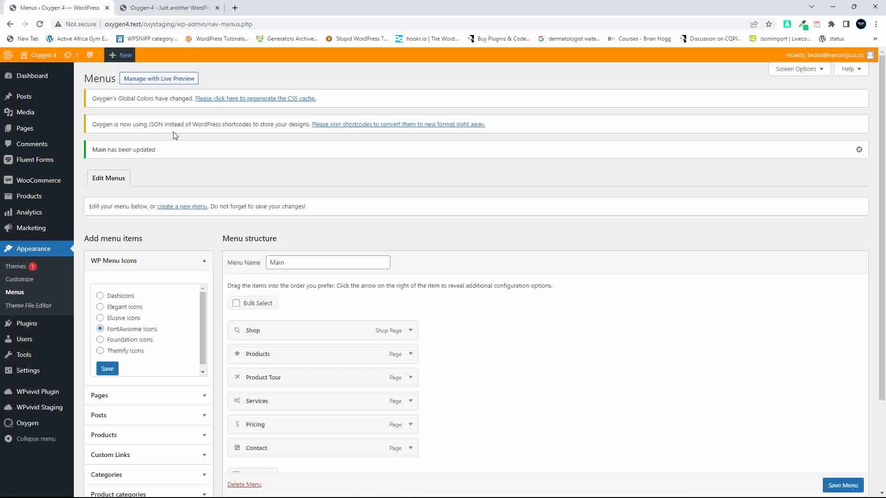
Save Foundation Icons as the icon set and give Shop the fi-shopping-cart icon found by searching 'cart'
click(101, 340)
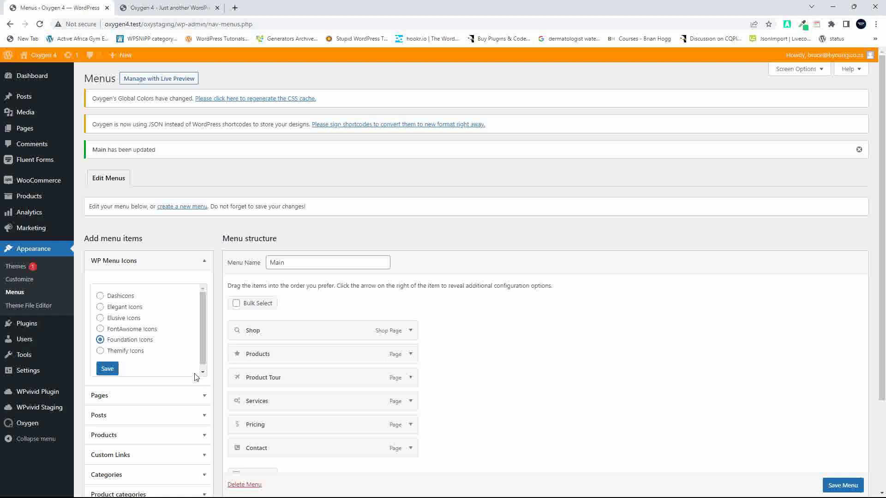
click(107, 369)
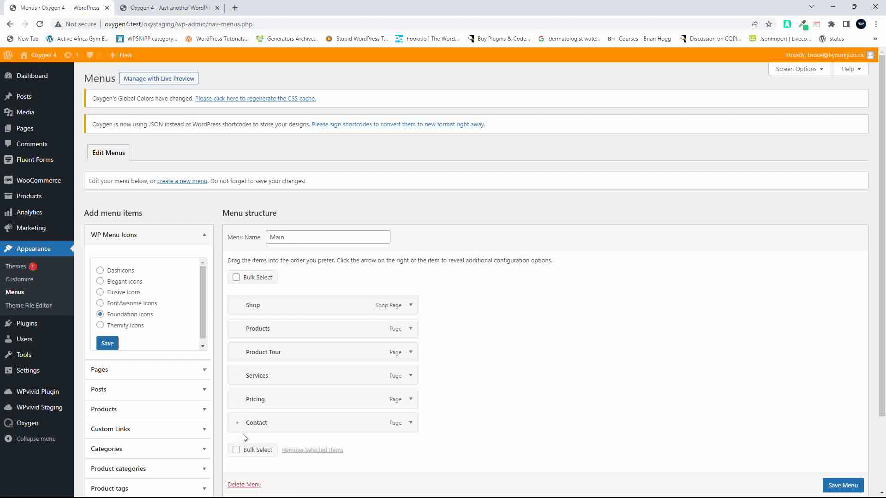
click(238, 305)
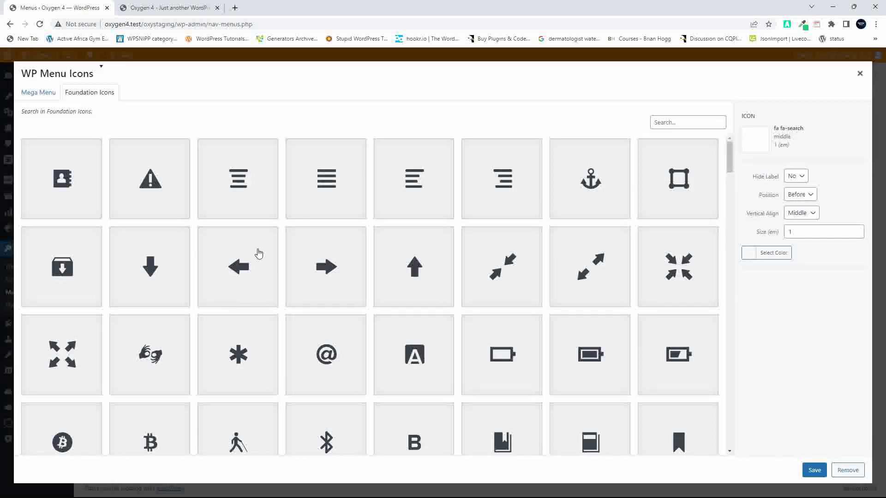
click(703, 122)
text(cart)
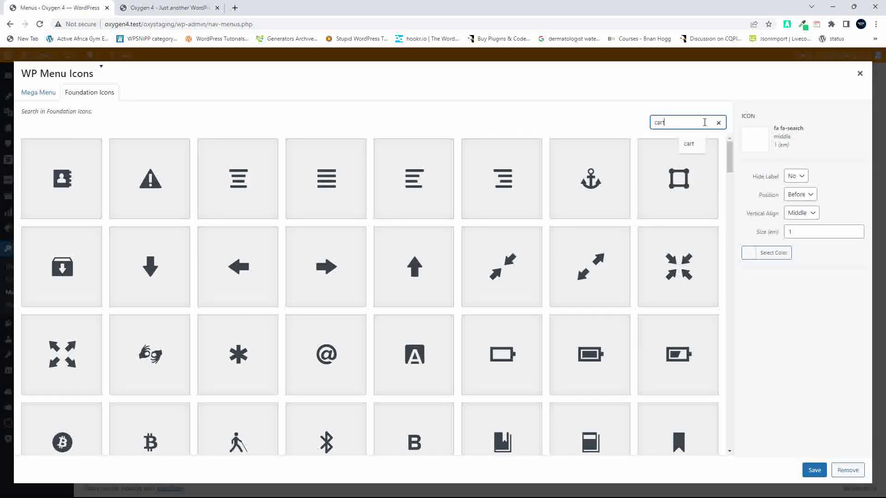
click(55, 171)
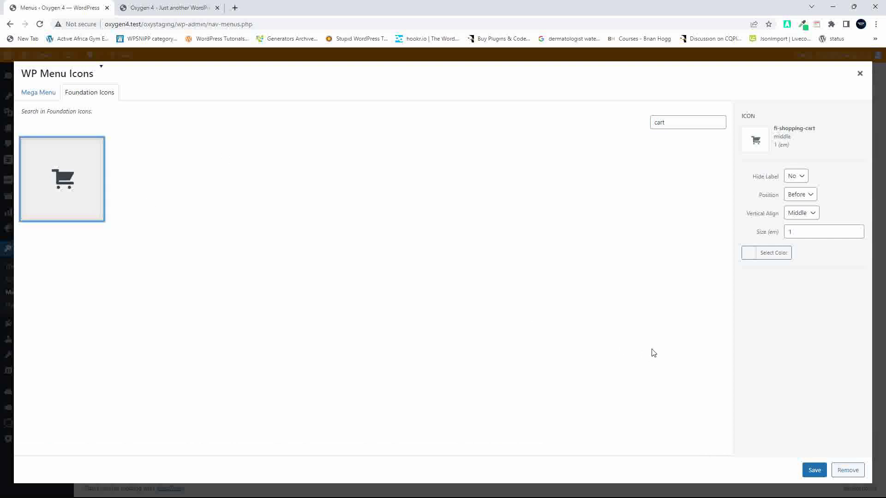
click(814, 471)
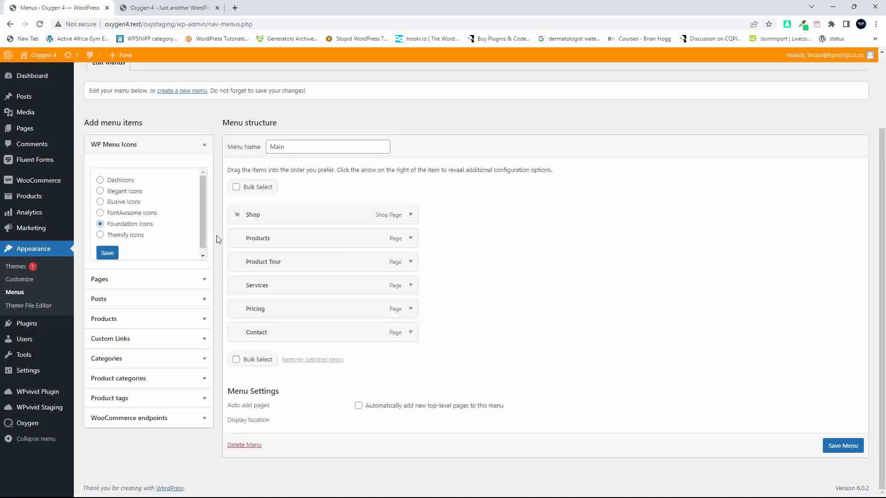
Give the Products item the Foundation fi-arrows-out icon
click(237, 239)
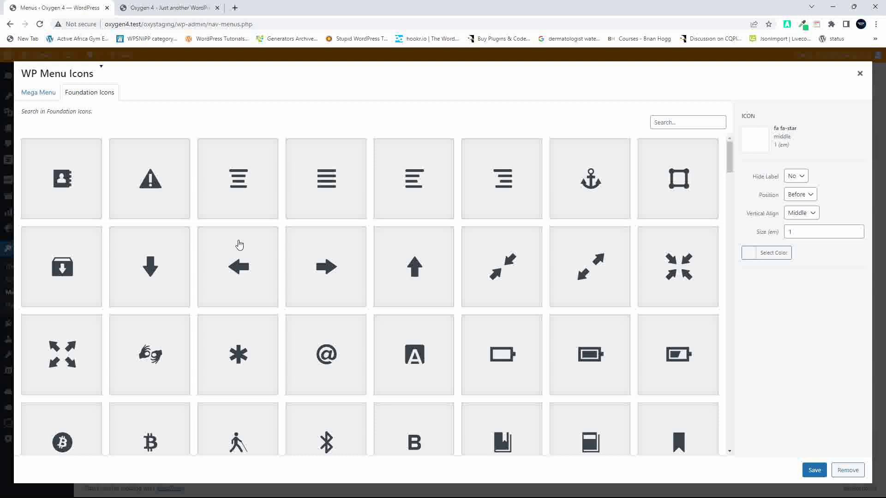
click(692, 123)
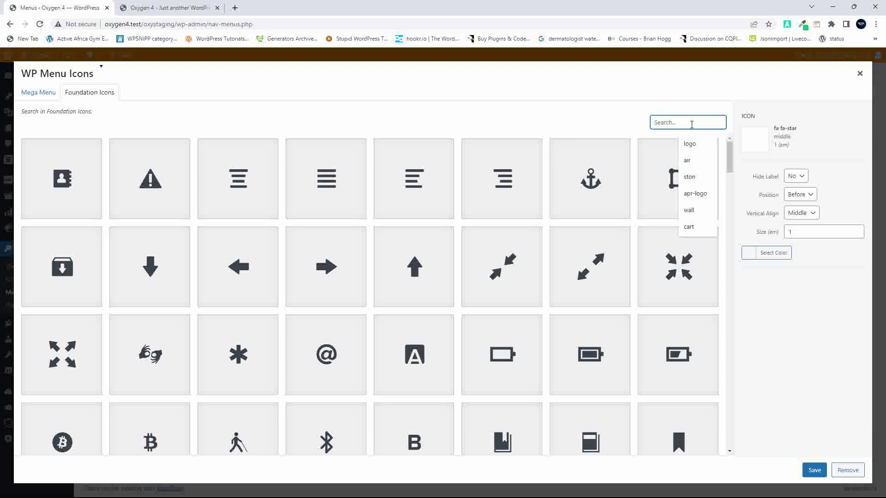
scroll(421, 349, down, 5)
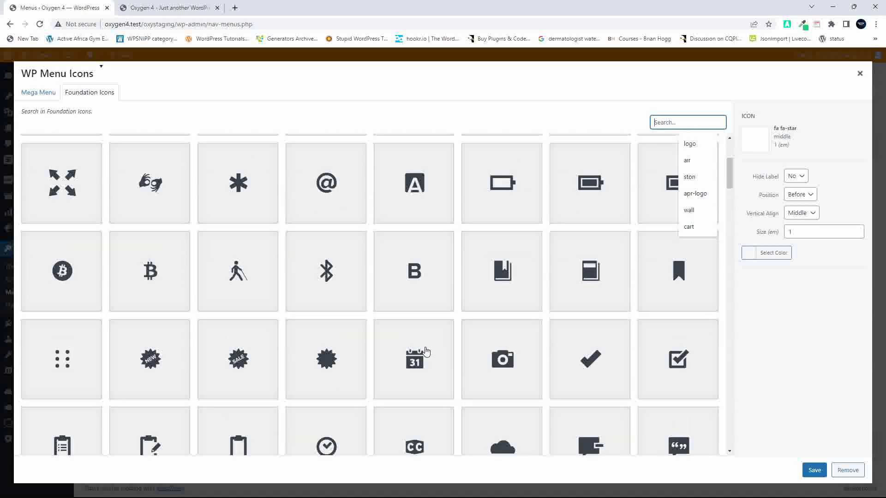
click(58, 170)
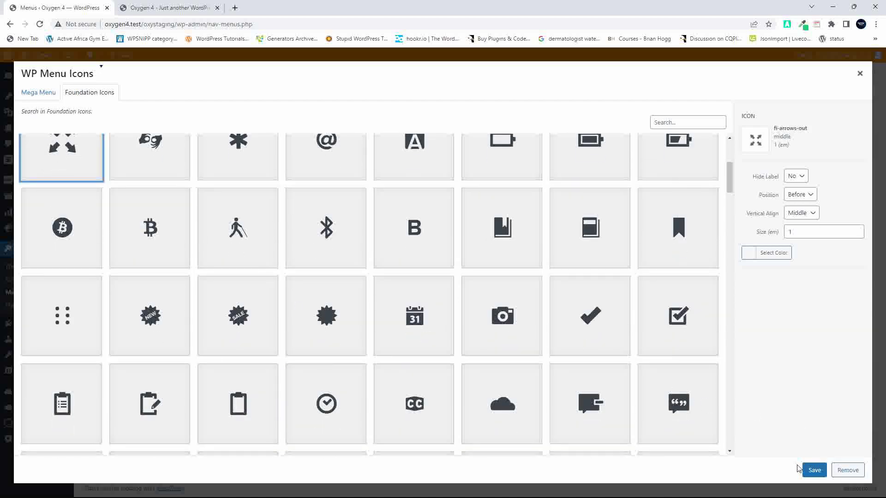
click(819, 476)
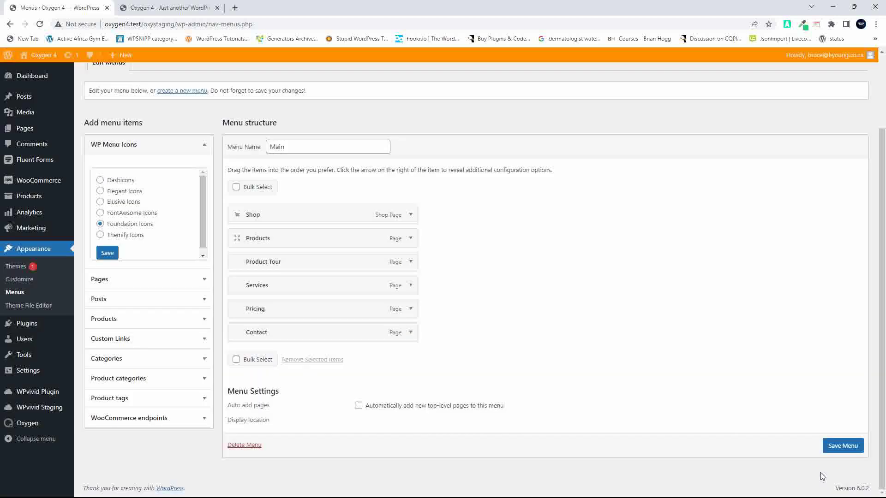
Pick fi-arrows-out for Product Tour after briefly trying arrows-in
click(237, 263)
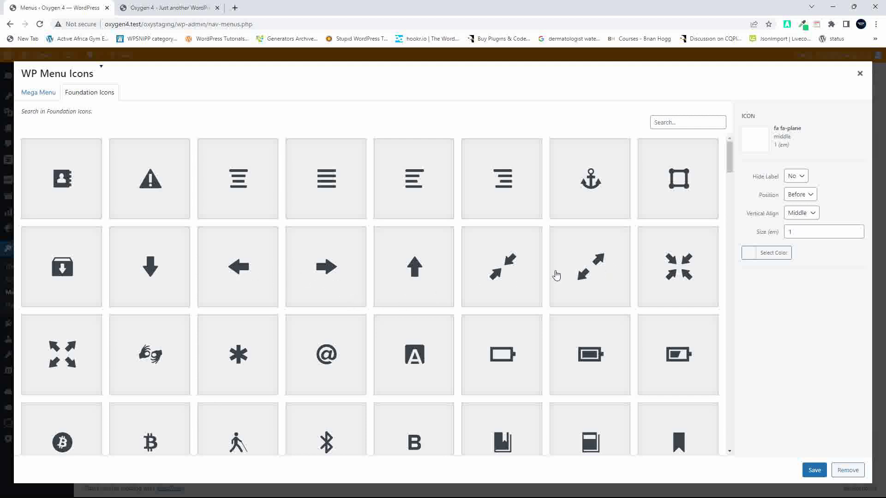
click(682, 289)
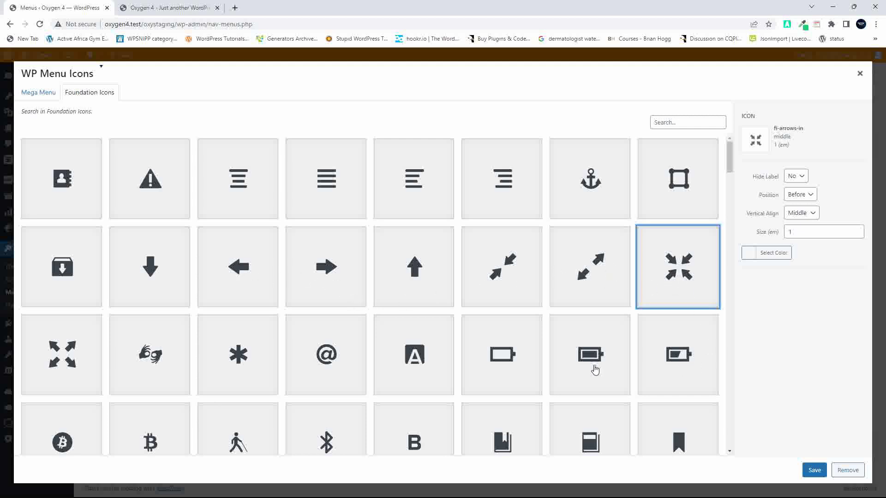
click(66, 351)
Apply Product Tour's icon, then give Services the fi-megaphone icon after a discarded 'gear' search
click(814, 470)
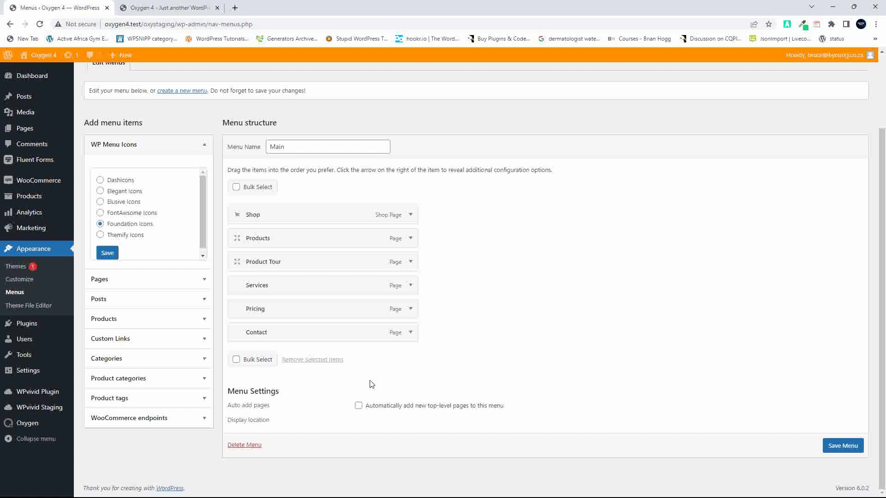
click(239, 288)
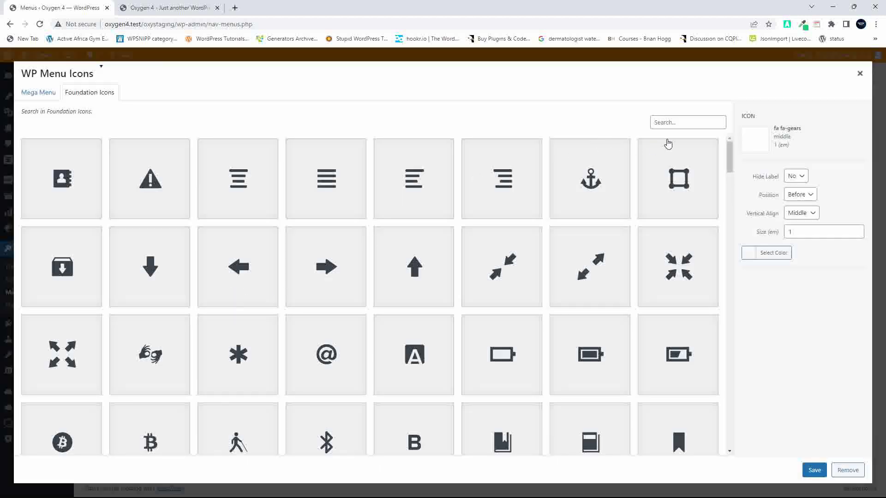
click(679, 122)
text(gear)
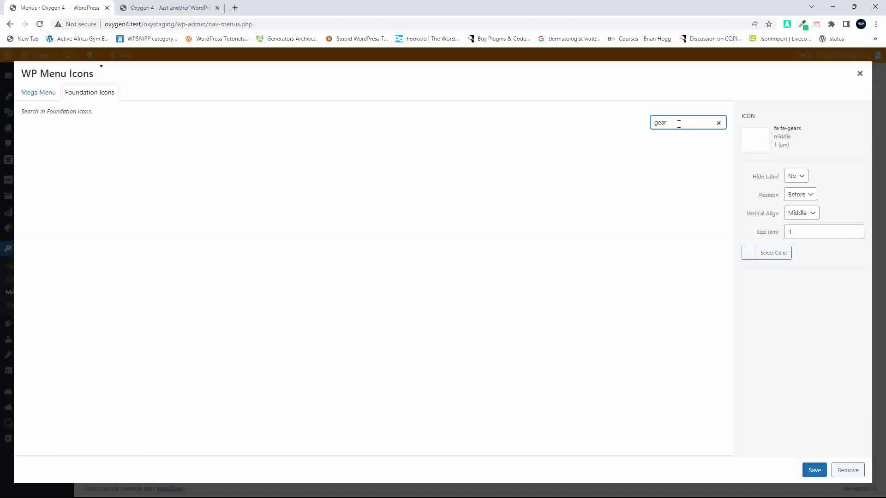
key(BackSpace)
key(BackSpace)
key(BackSpace)
key(BackSpace)
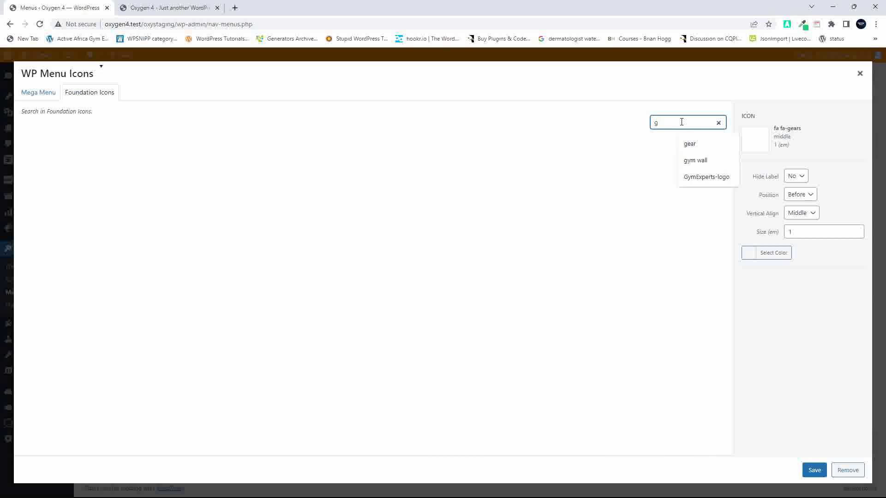
scroll(433, 293, down, 20)
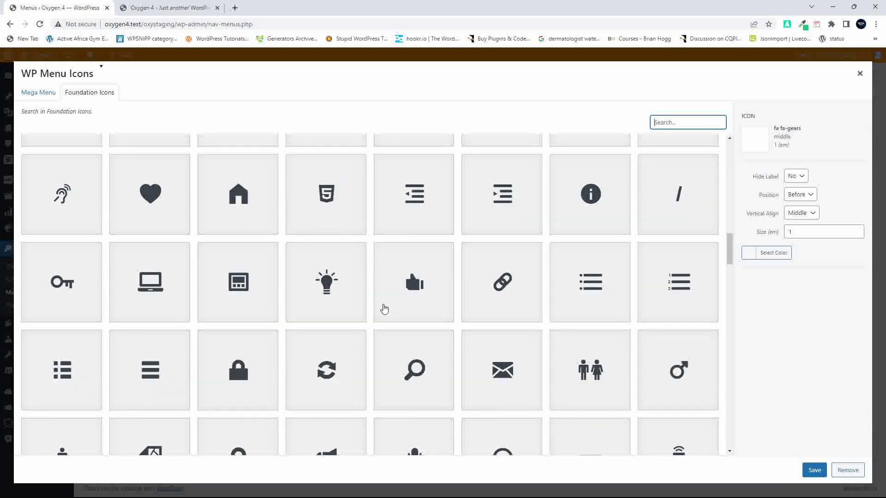
scroll(386, 310, down, 4)
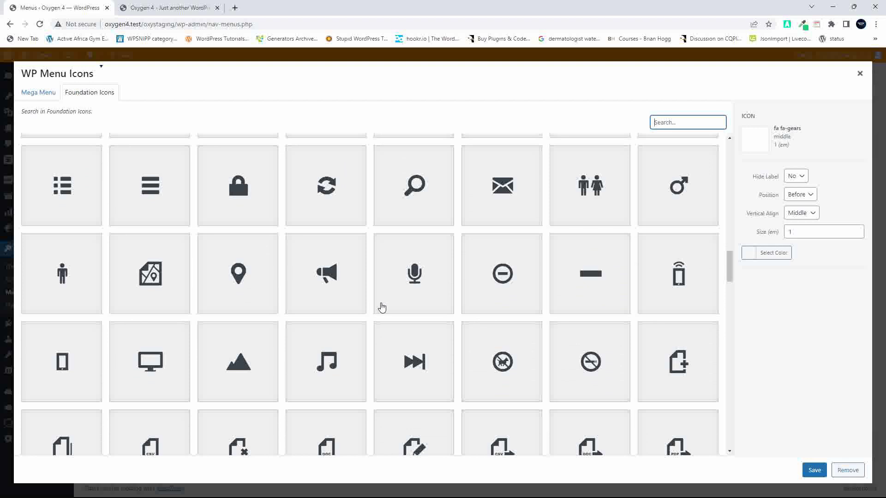
click(327, 277)
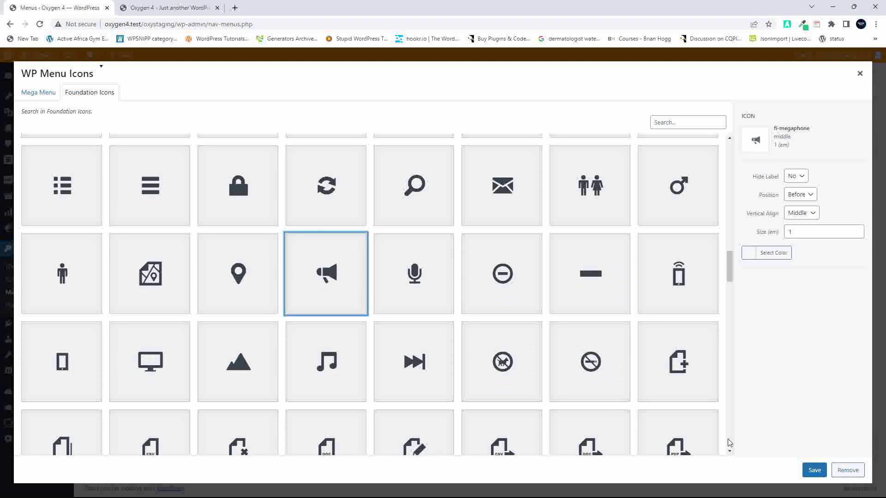
click(812, 470)
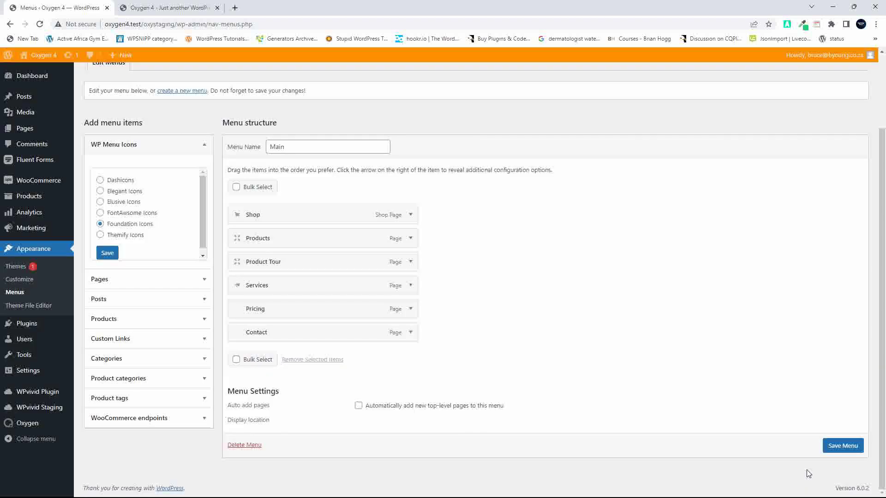
Give Pricing the Foundation dollar-bill icon, found by searching 'dol'
click(238, 310)
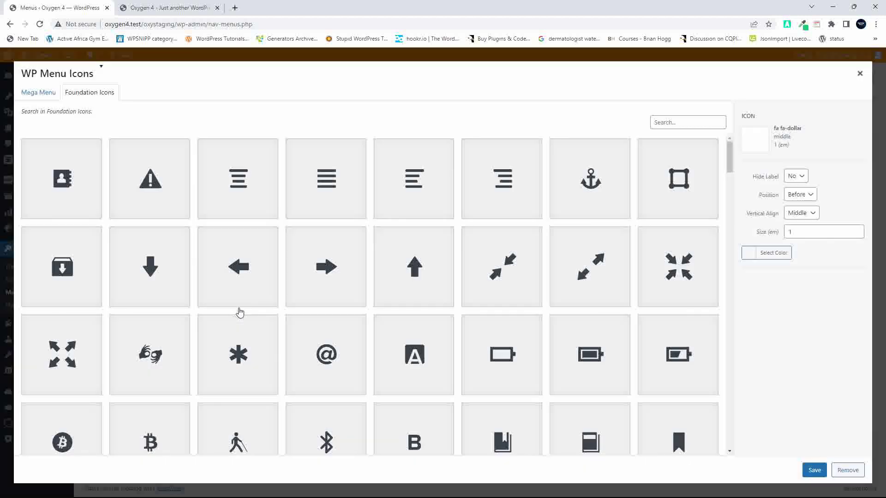
click(676, 122)
text(curr)
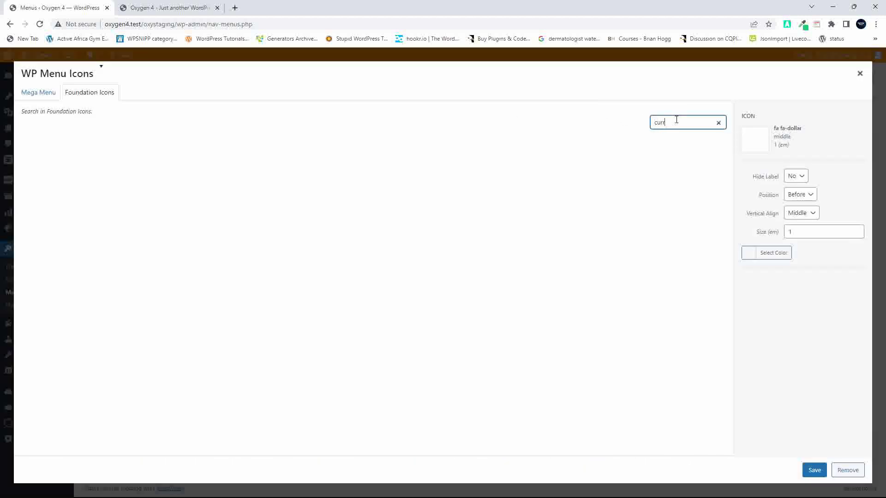
key(BackSpace)
key(BackSpace)
key(BackSpace)
key(BackSpace)
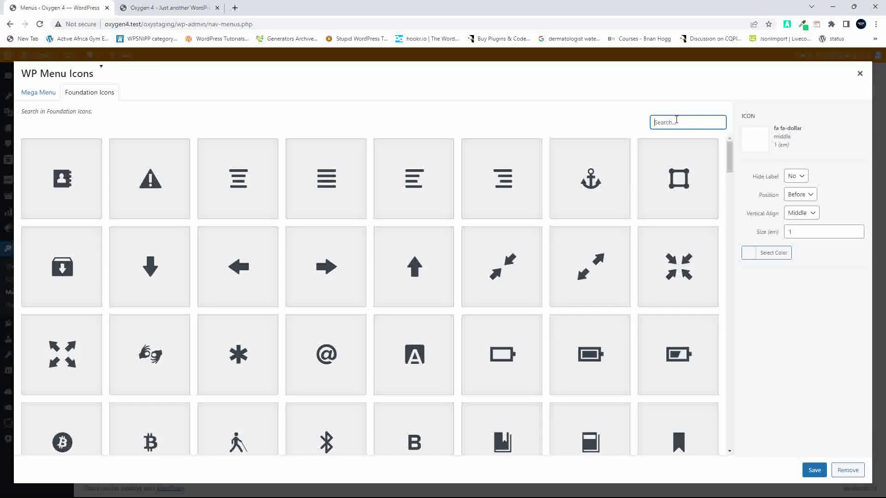
text(dol)
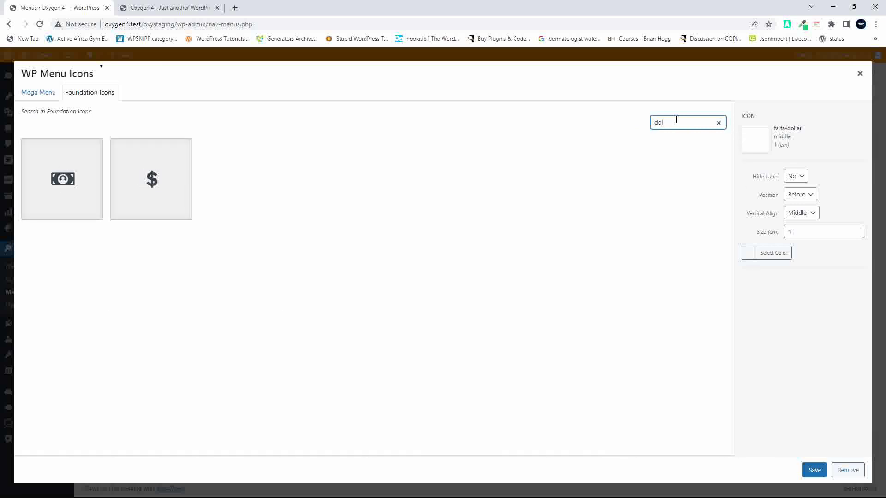
click(94, 181)
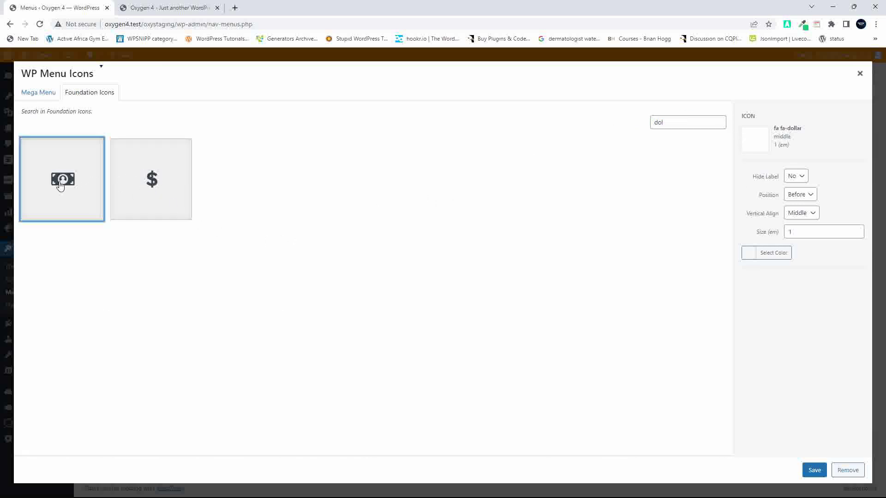
click(812, 471)
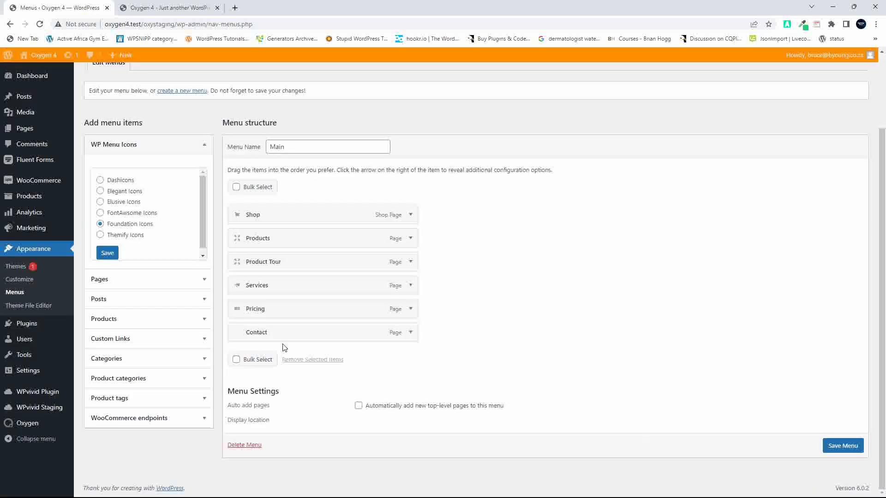
Choose the fi-address-book icon for the Contact item
click(238, 335)
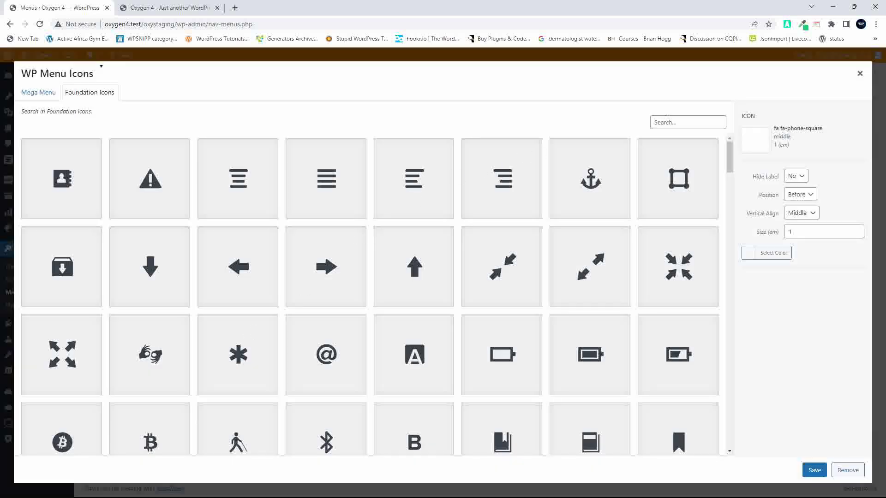
click(683, 123)
text(use)
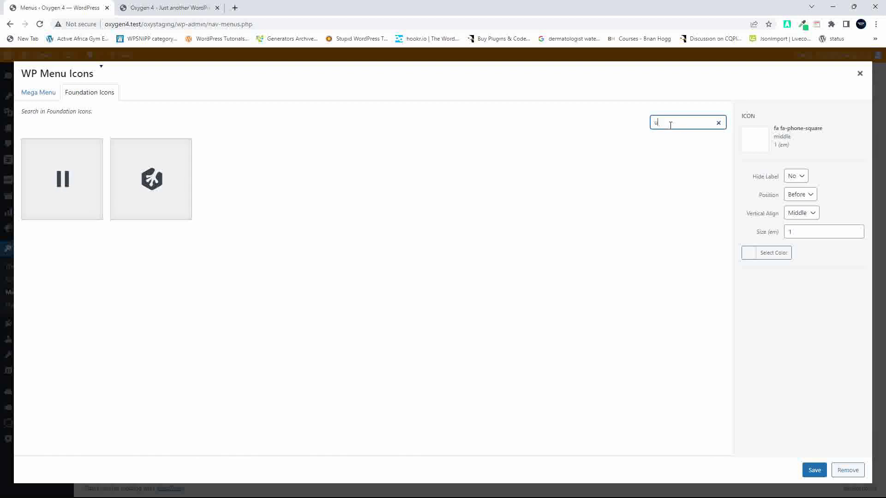
key(BackSpace)
click(42, 176)
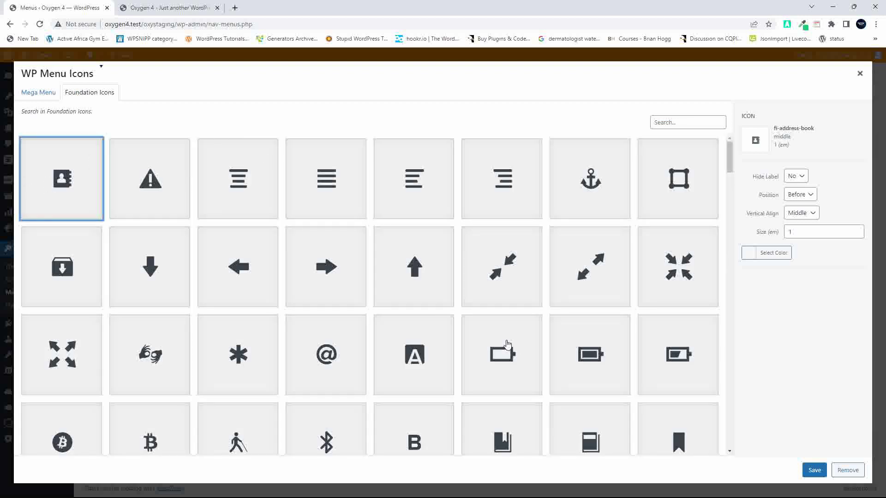
Apply Contact's address-book icon, save the Main menu, and reload the front page
click(815, 470)
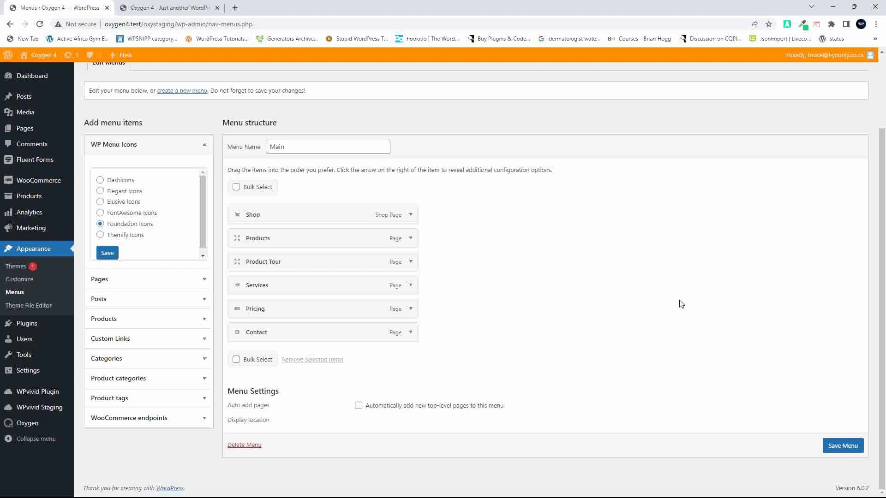
click(850, 454)
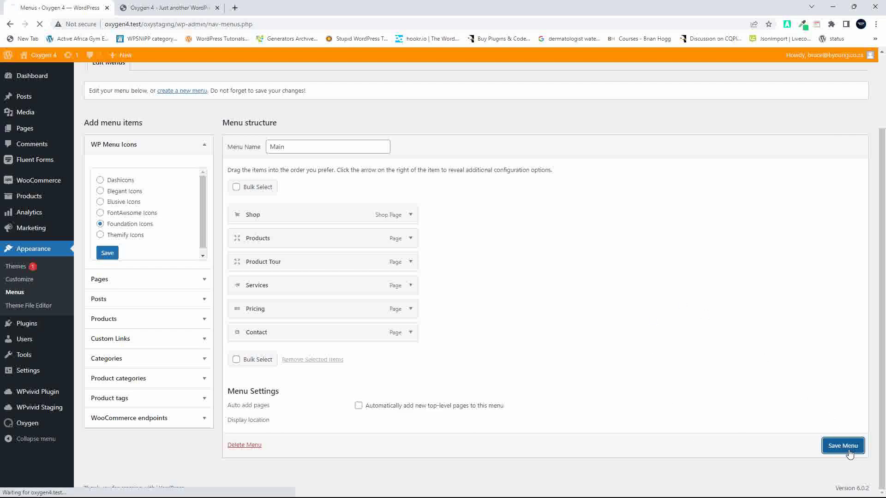
click(168, 9)
click(39, 24)
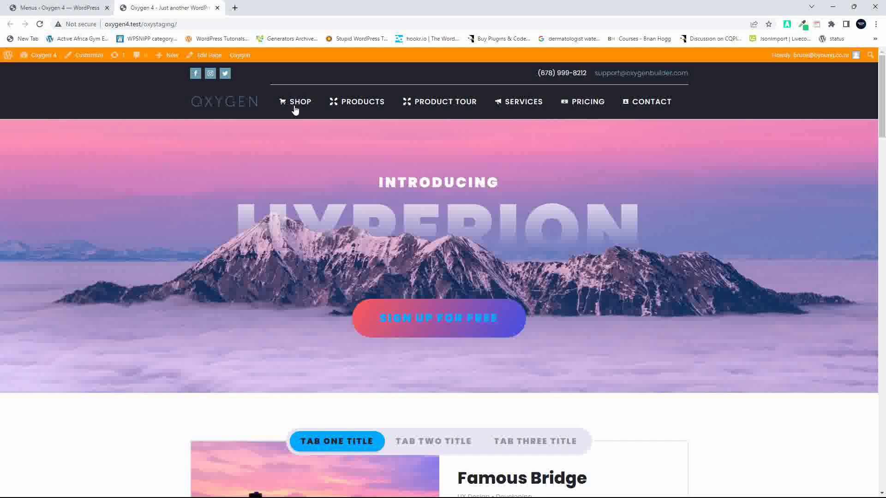
Check the icons in the mobile hamburger menu with developer tools, then return to Menus
right_click(754, 93)
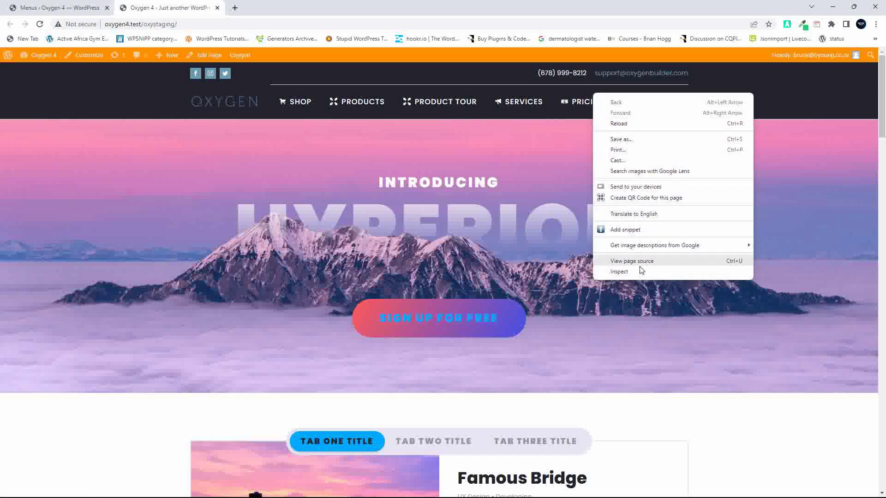
click(623, 271)
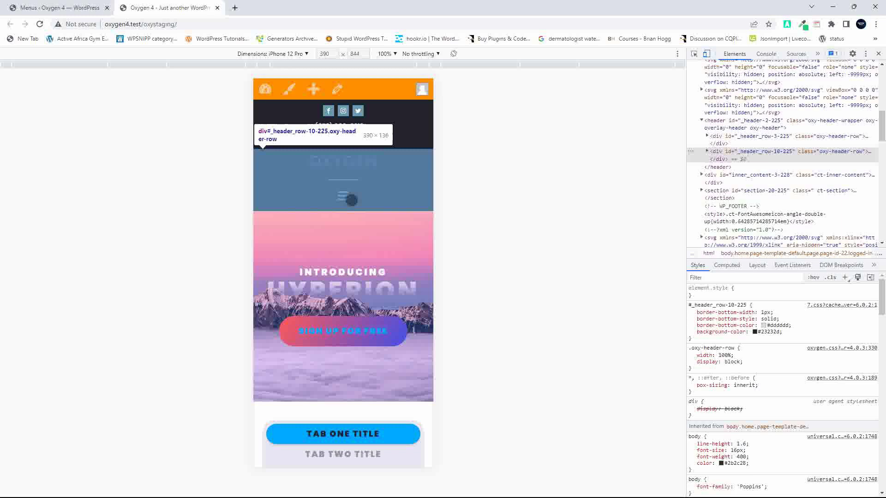
click(344, 195)
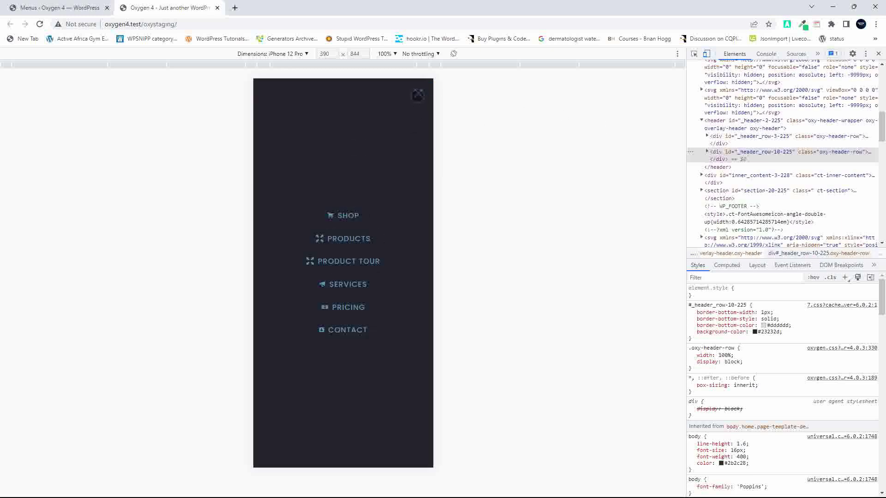
click(418, 94)
key(F12)
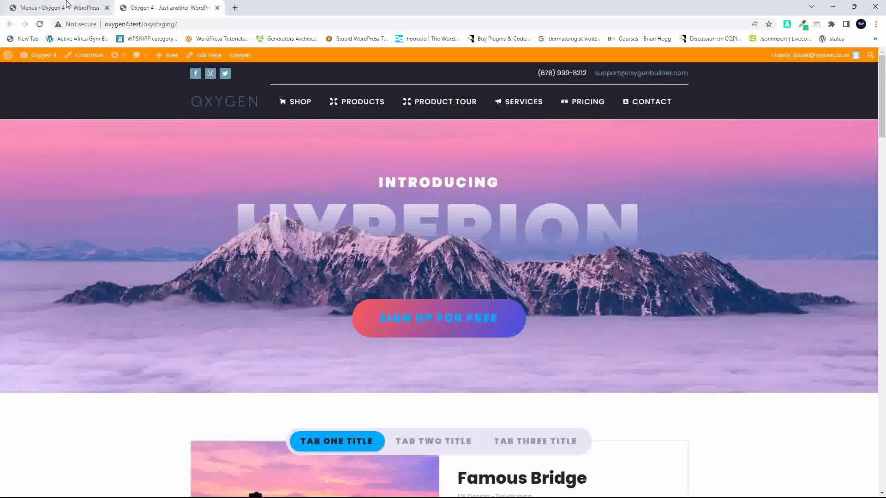
click(62, 9)
scroll(526, 362, down, 2)
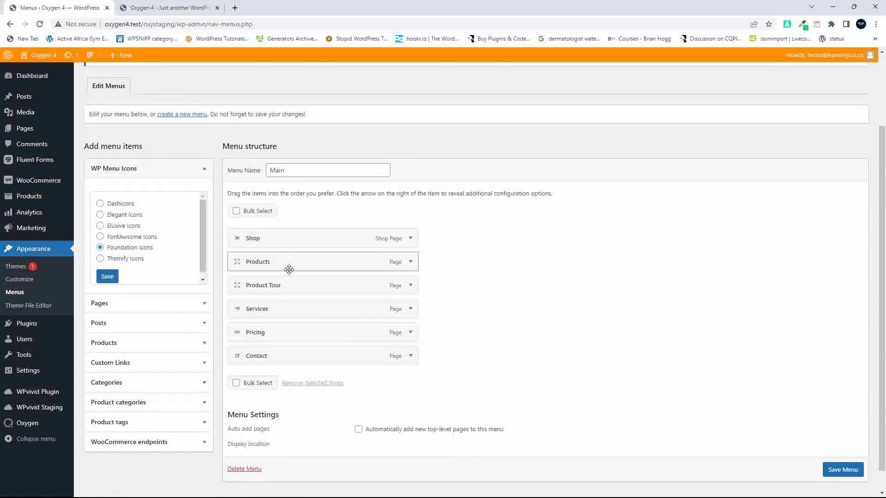
click(411, 238)
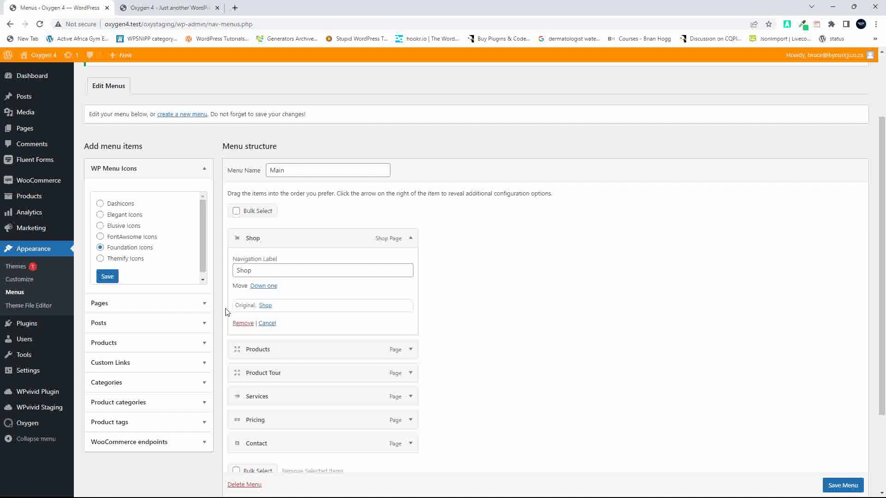
click(411, 238)
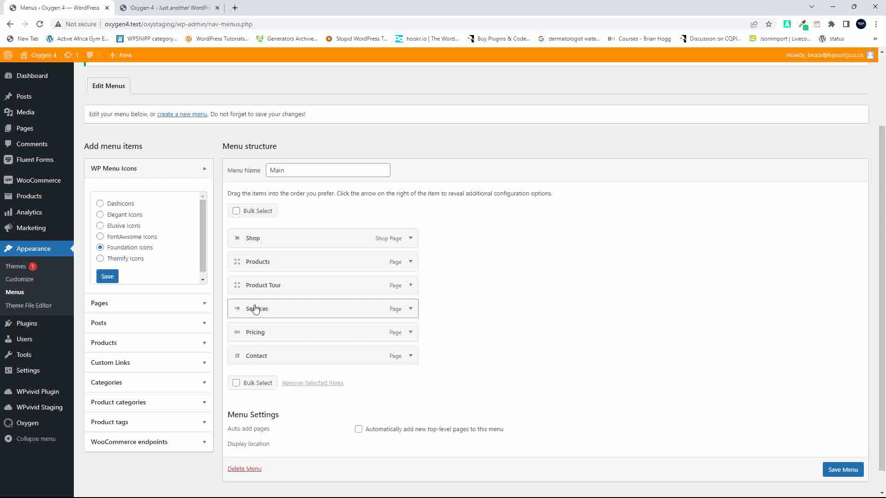
mouse_move(32, 326)
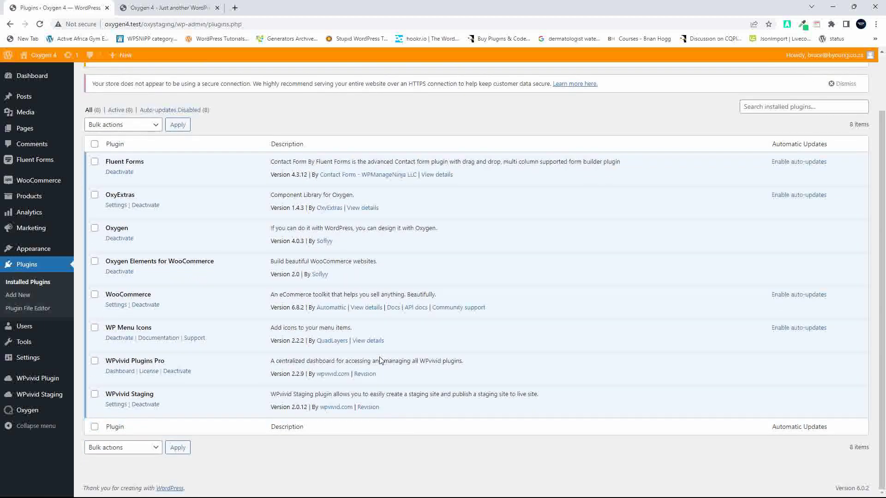
Open the QuadLayers author link under WP Menu Icons in a new tab
mouse_move(76, 419)
drag(110, 329, 201, 335)
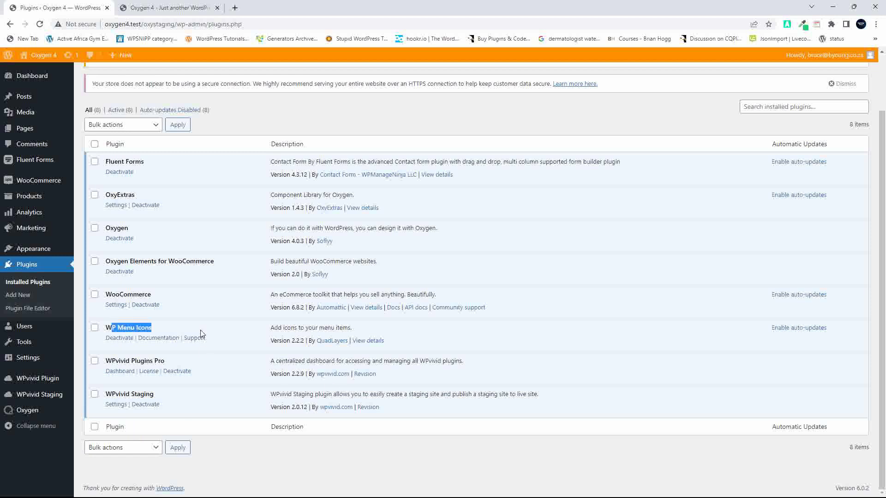
click(230, 331)
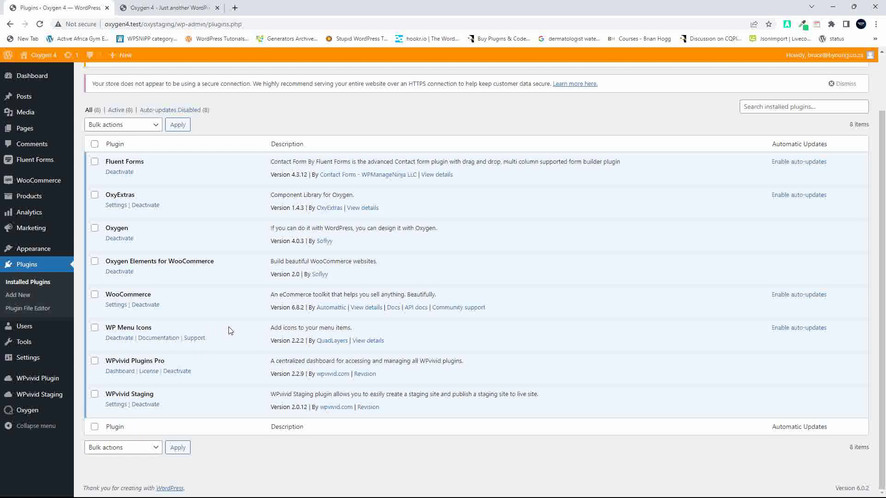
right_click(336, 344)
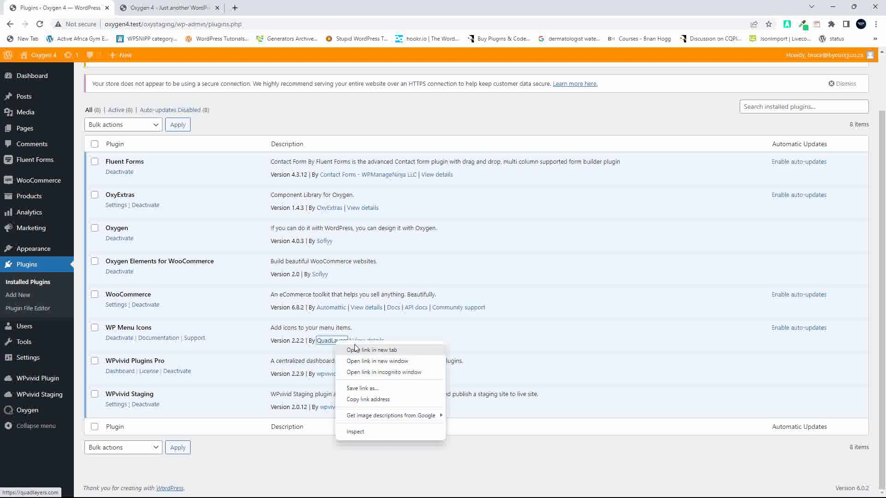
click(358, 351)
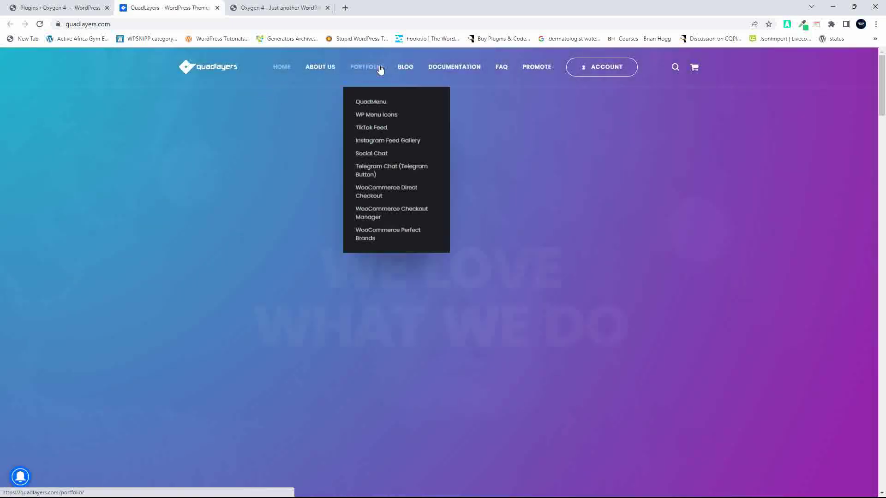
Browse the WP Menu Icons product page on QuadLayers, then go back to Installed Plugins
click(375, 120)
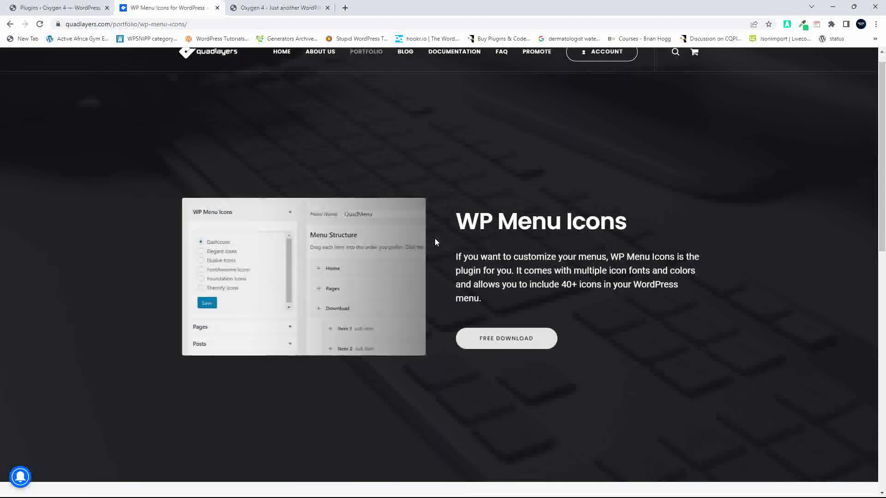
scroll(435, 242, down, 2)
scroll(435, 238, down, 5)
scroll(435, 237, up, 5)
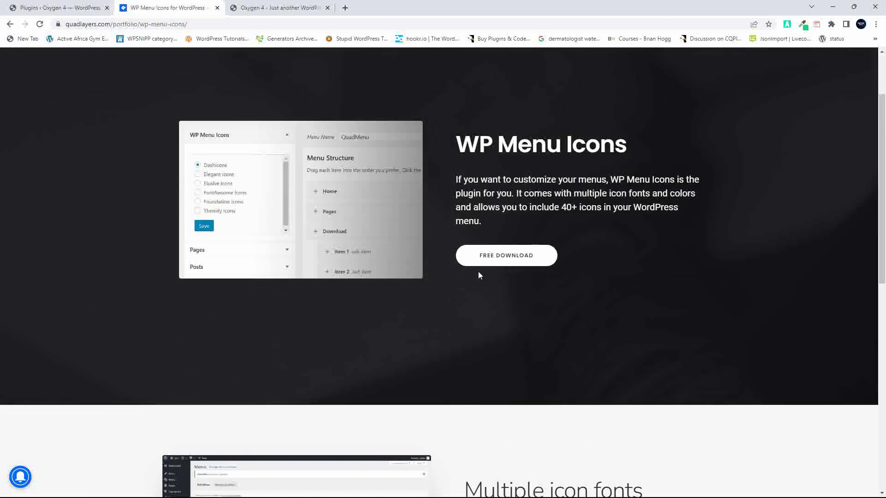
scroll(491, 257, up, 1)
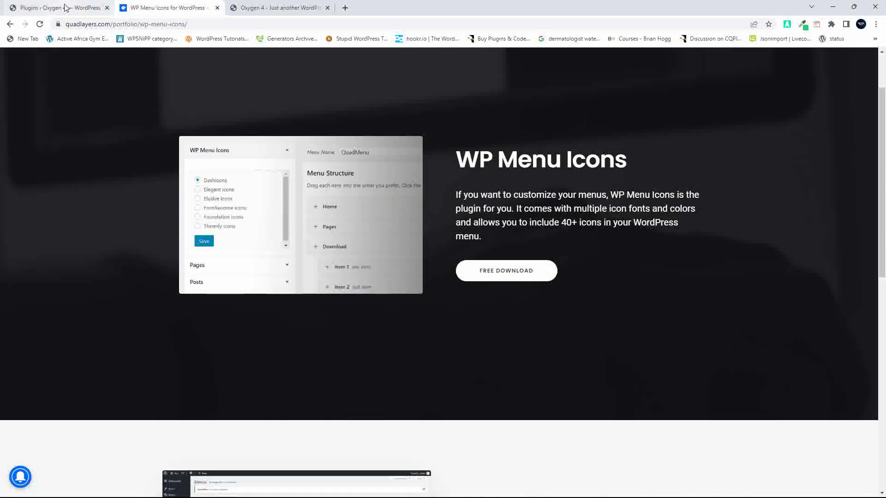
click(66, 8)
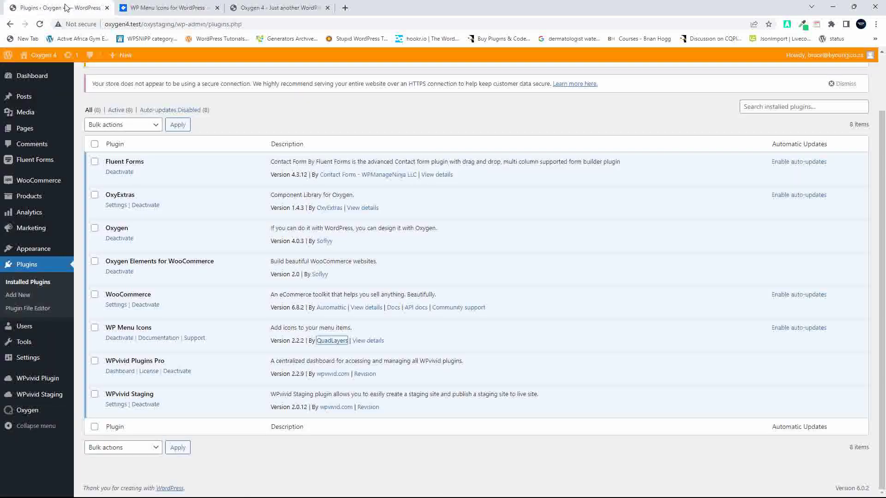
Switch to the 'Oxygen 4 – Just another WordPress site' tab to check the navbar icons on the front end
click(271, 10)
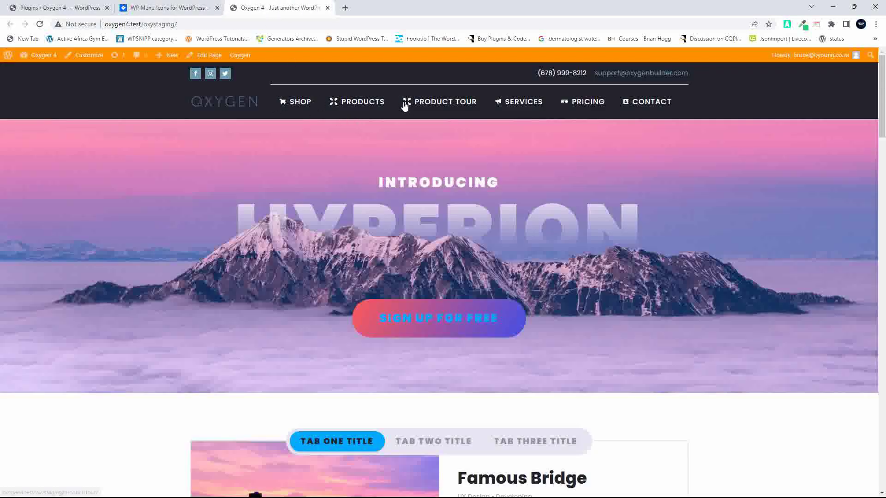